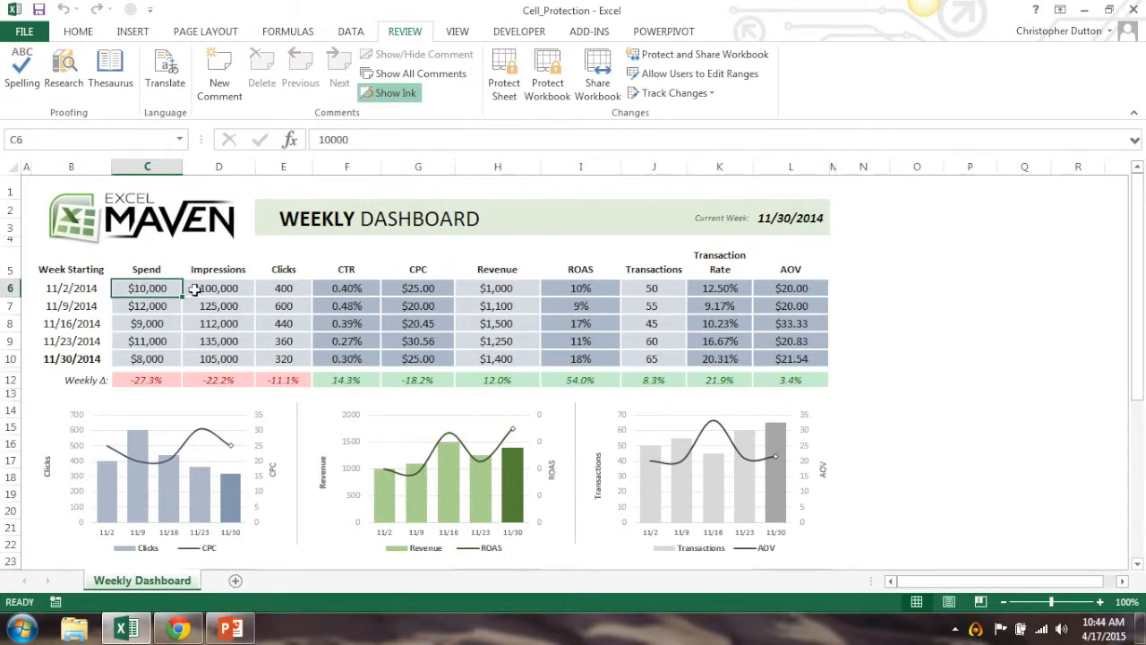
Inspect the input values and formulas across the 11/2/2014 row, including the CTR, CPC and ROAS cells
{"action": "left_click", "coordinate": [223, 289]}
{"action": "left_click", "coordinate": [284, 288]}
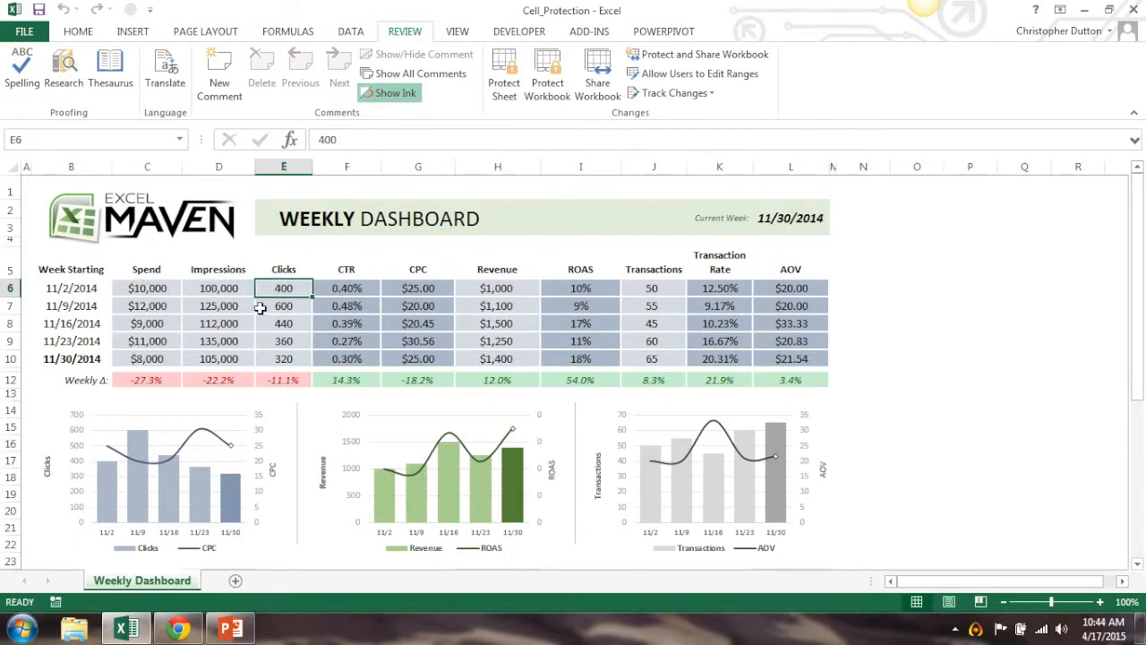
{"action": "left_click", "coordinate": [374, 285]}
{"action": "left_click", "coordinate": [406, 286]}
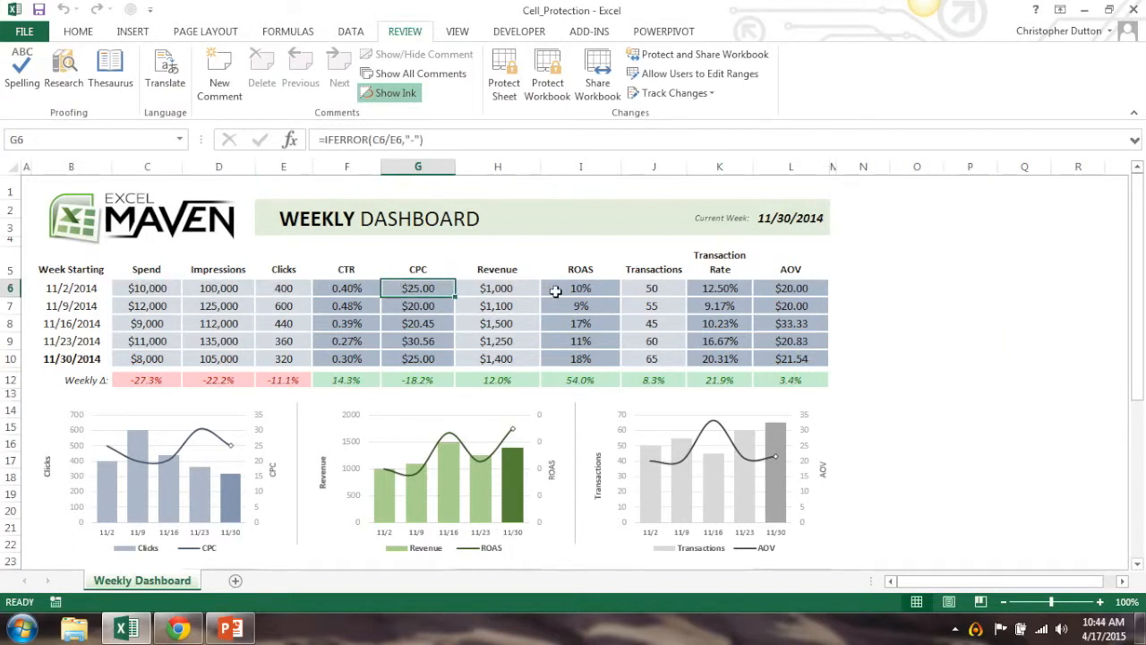
{"action": "left_click", "coordinate": [564, 288]}
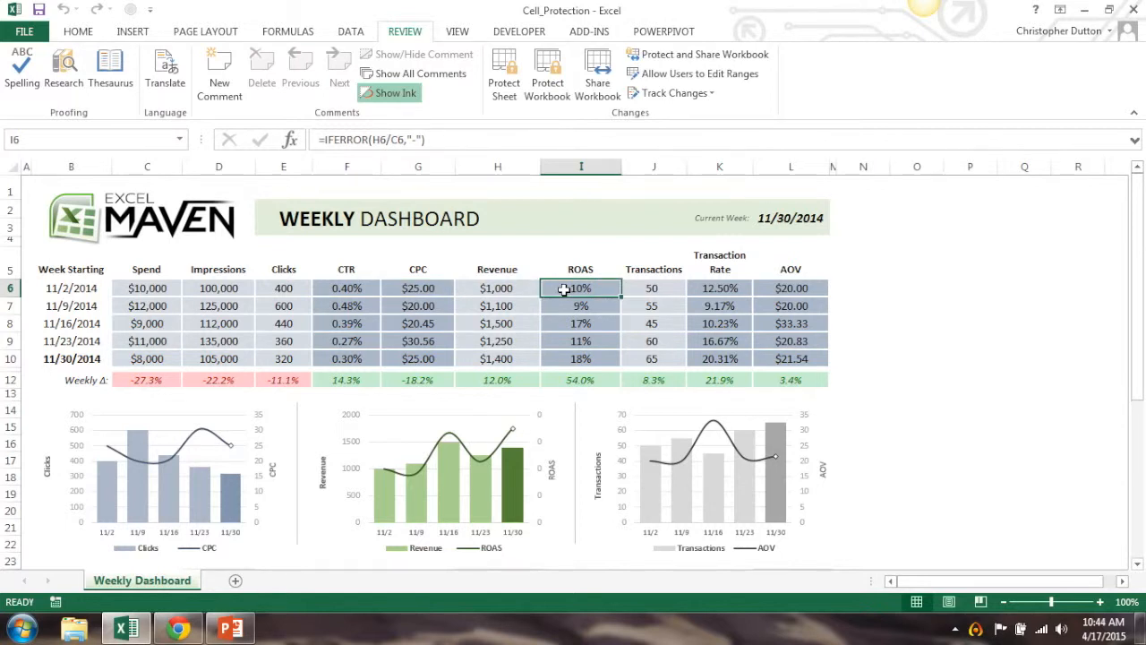
{"action": "left_click", "coordinate": [333, 288]}
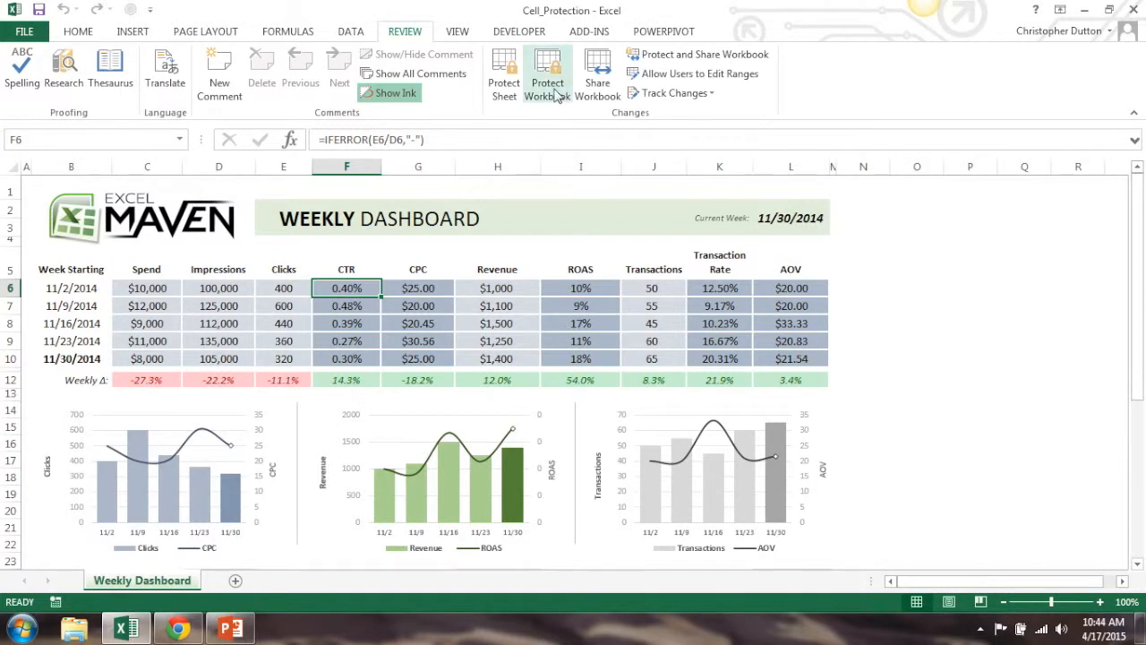
Define a new user-editable range titled Data Inputs that refers to C6:E10, H6:H10 and J6:J10
{"action": "left_click", "coordinate": [716, 76]}
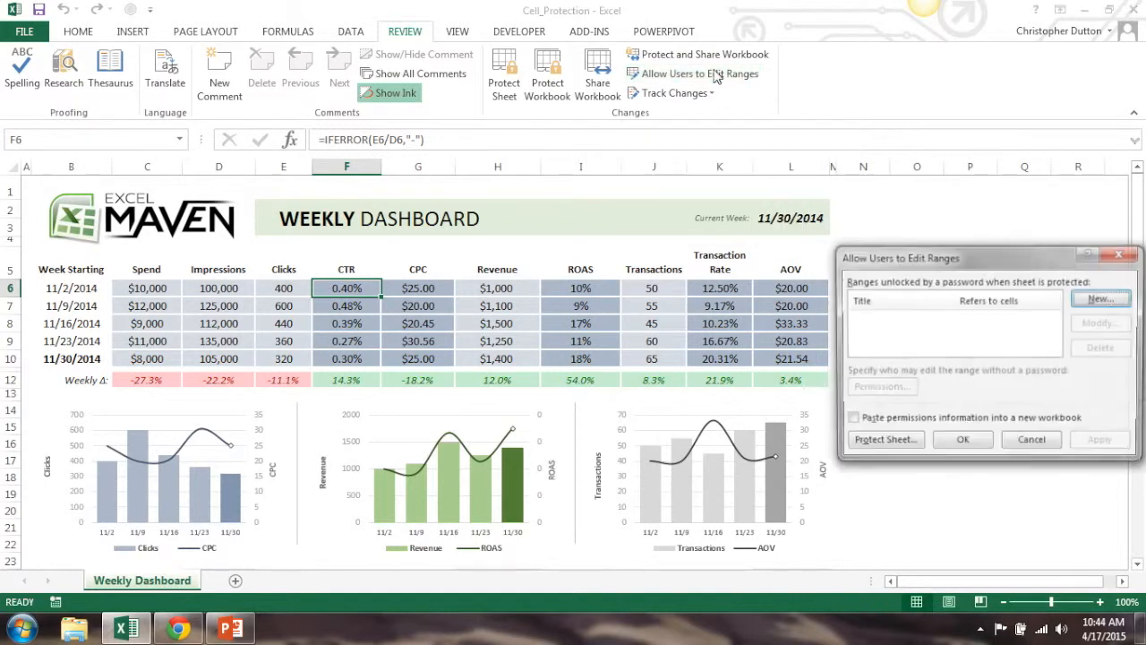
{"action": "left_click", "coordinate": [1099, 299]}
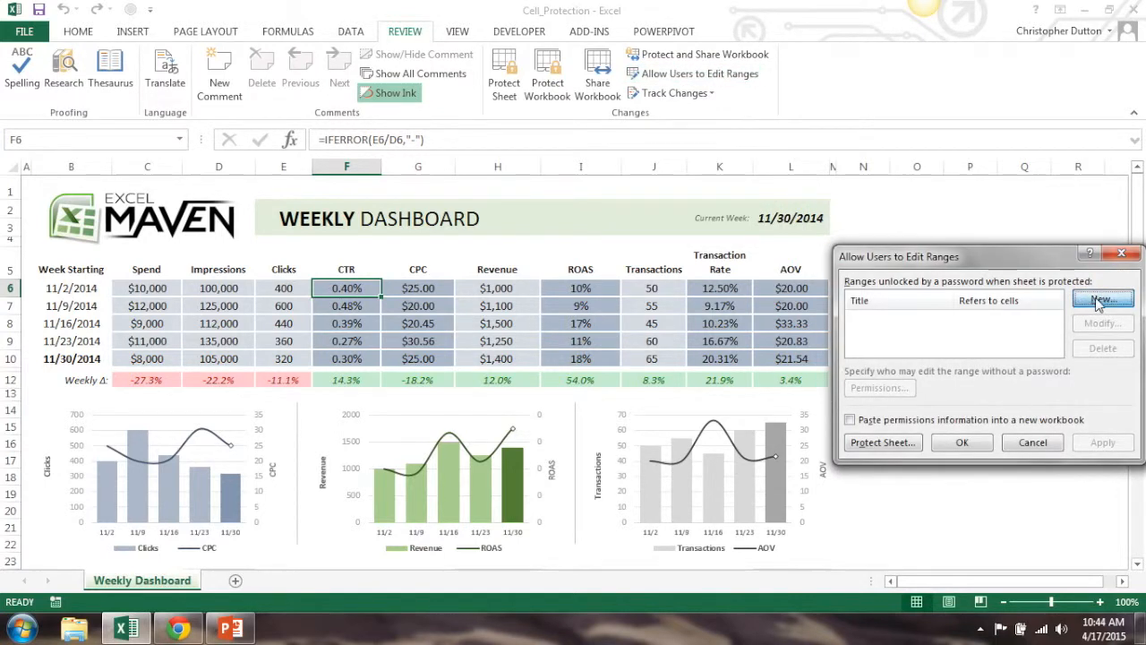
{"action": "type", "text": "Data Inputs"}
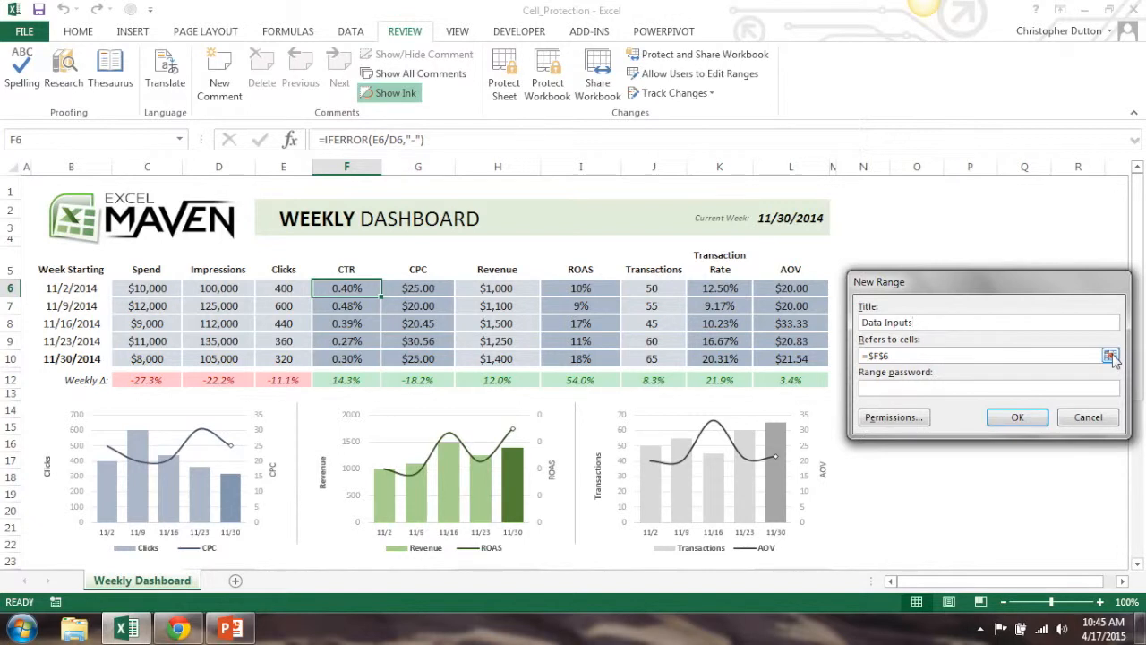
{"action": "left_click", "coordinate": [1111, 356]}
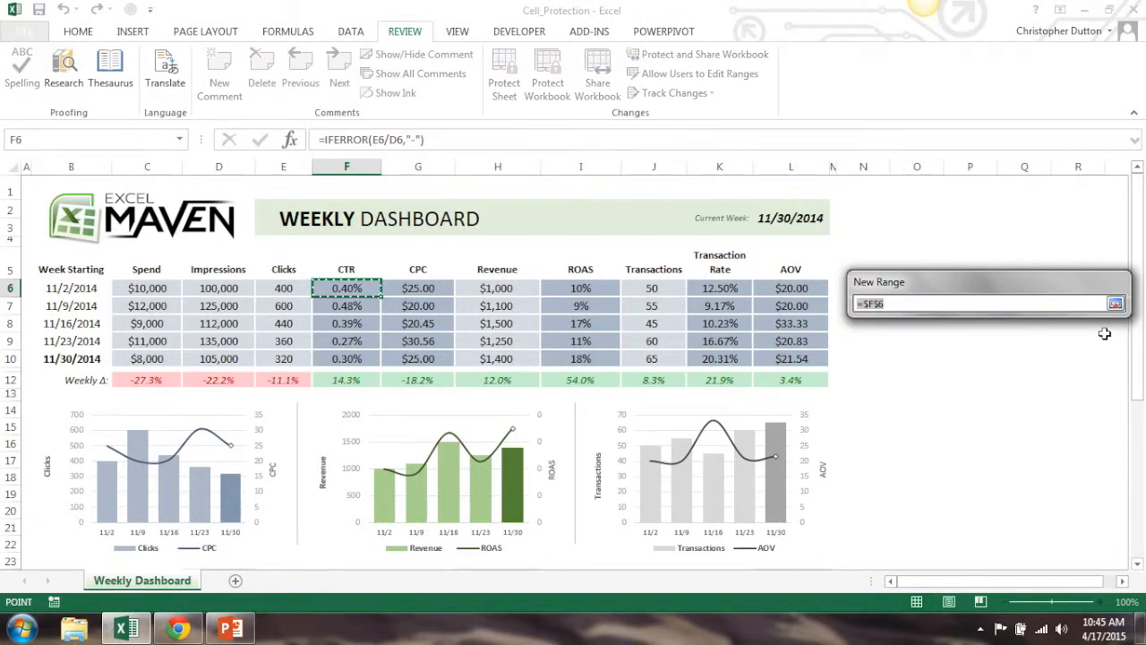
{"action": "left_click_drag", "start_coordinate": [131, 289], "coordinate": [291, 357]}
{"action": "left_click_drag", "start_coordinate": [488, 289], "coordinate": [493, 359]}
{"action": "left_click_drag", "start_coordinate": [630, 291], "coordinate": [646, 358]}
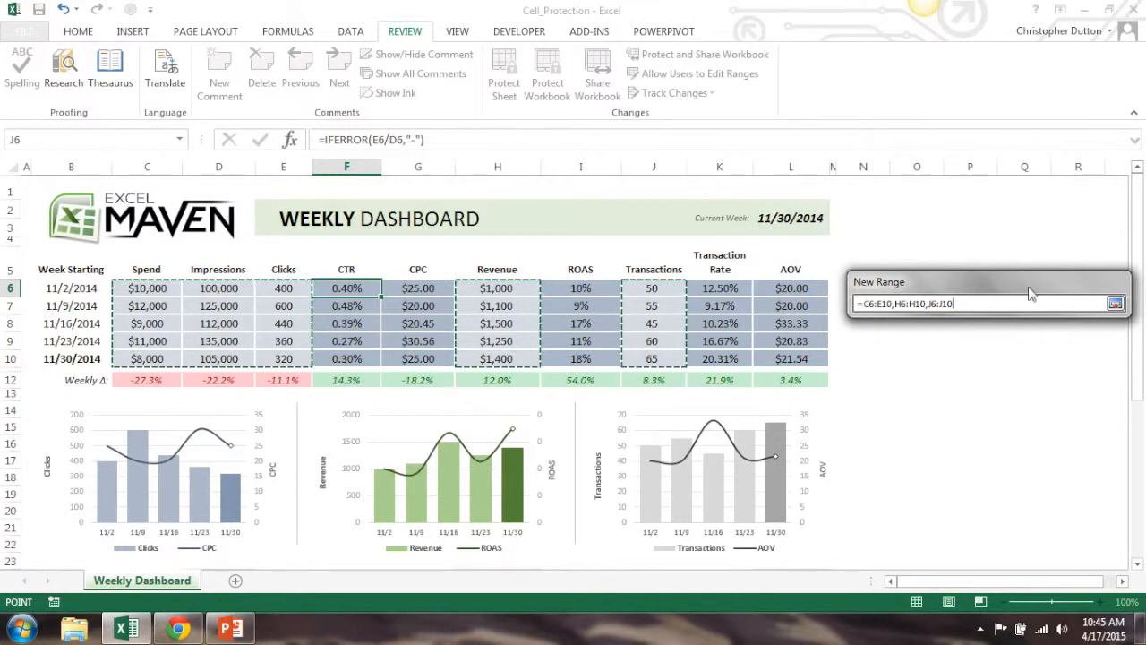
{"action": "left_click", "coordinate": [1115, 303]}
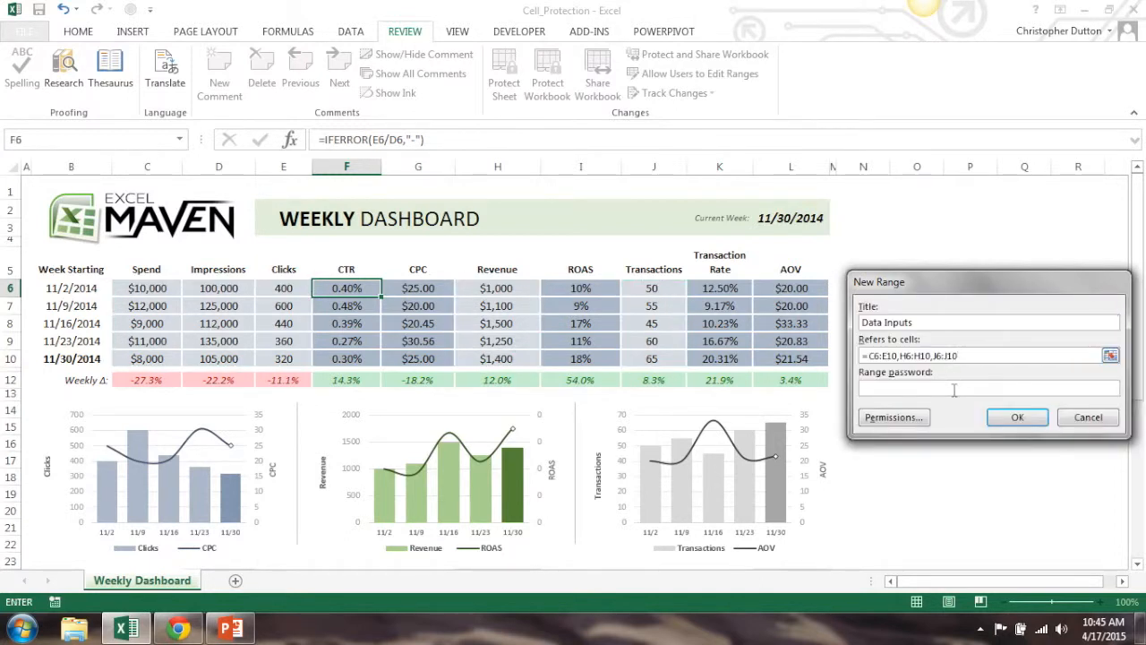
Enter and confirm a range password for the Data Inputs range and accept the editable range list
{"action": "left_click", "coordinate": [898, 389]}
{"action": "left_click", "coordinate": [988, 421]}
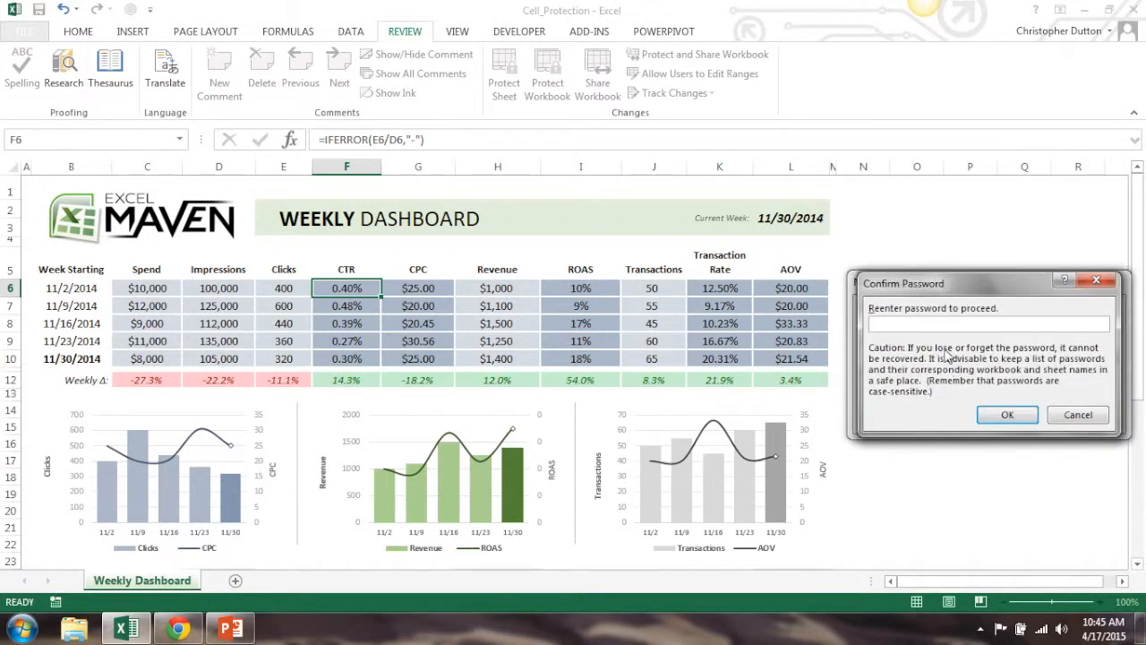
{"action": "left_click", "coordinate": [1006, 414]}
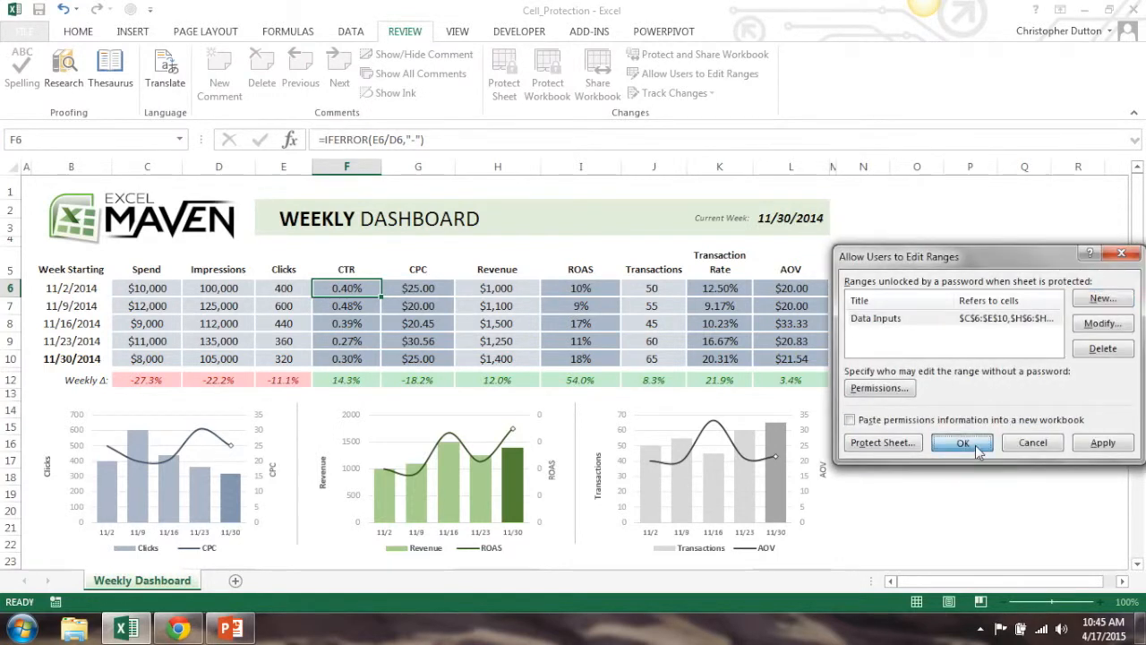
{"action": "left_click", "coordinate": [978, 445]}
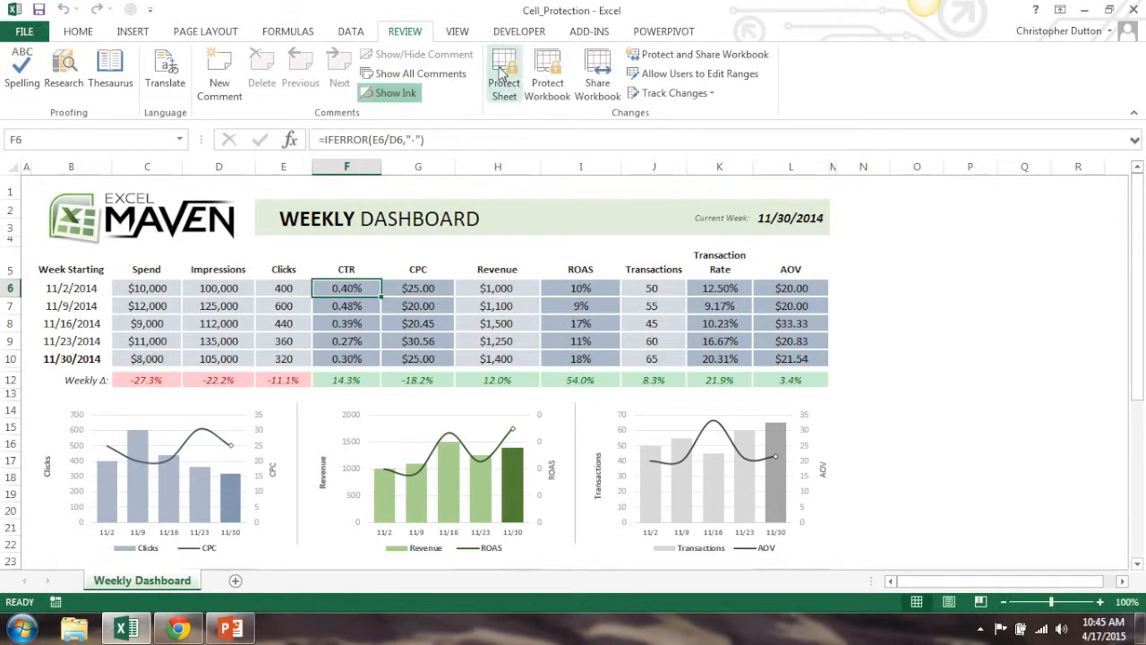
Protect the sheet with the default permissions and try to edit the 11/2/2014 CTR and CPC formulas
{"action": "left_click", "coordinate": [504, 77]}
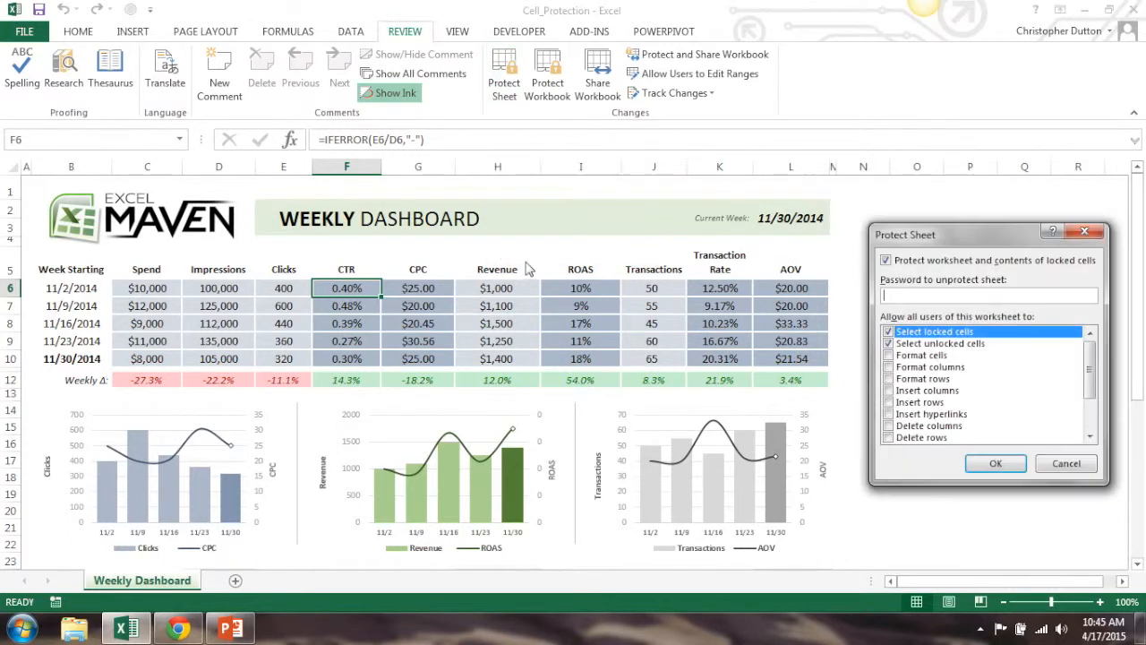
{"action": "left_click", "coordinate": [997, 464]}
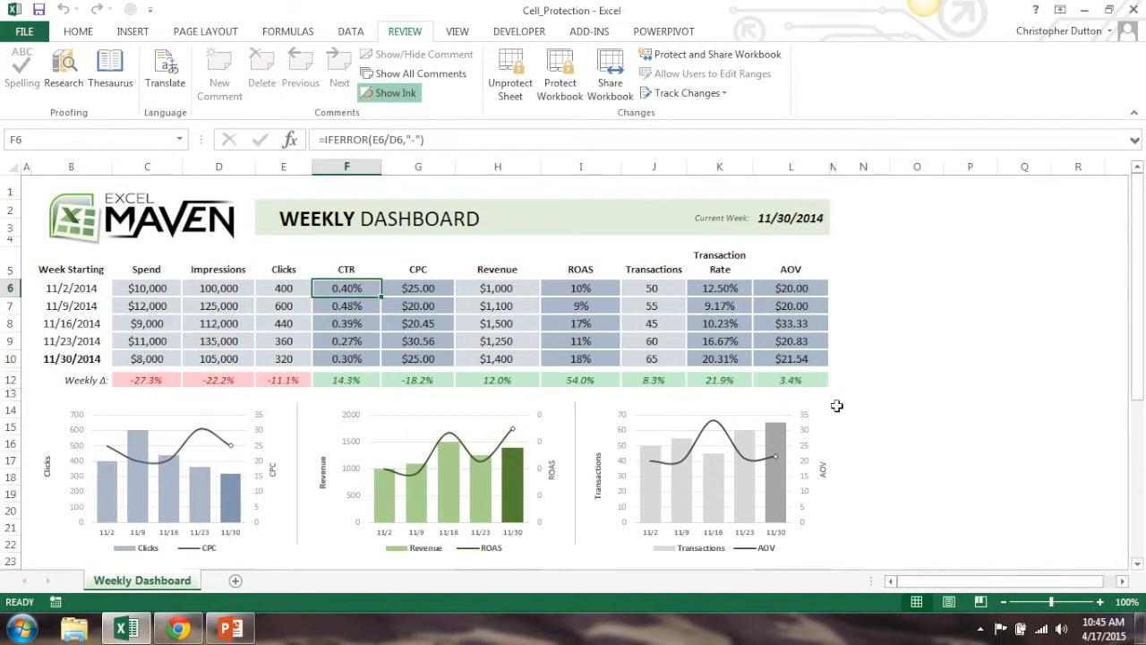
{"action": "double_click", "coordinate": [372, 288]}
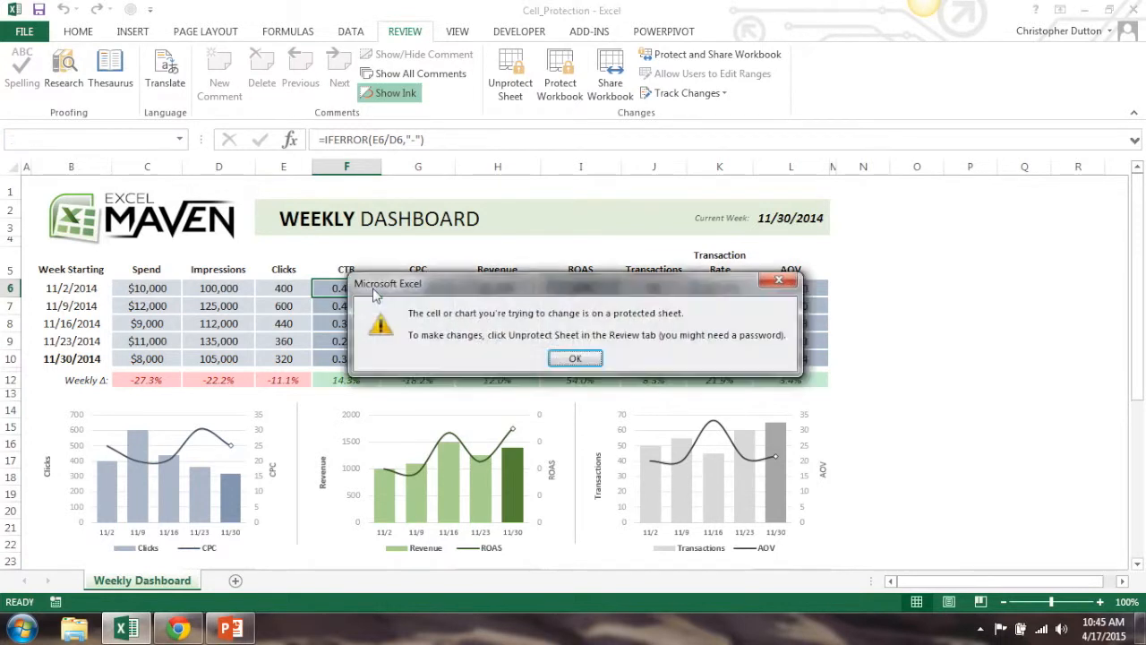
{"action": "left_click", "coordinate": [575, 358]}
{"action": "left_click", "coordinate": [421, 288]}
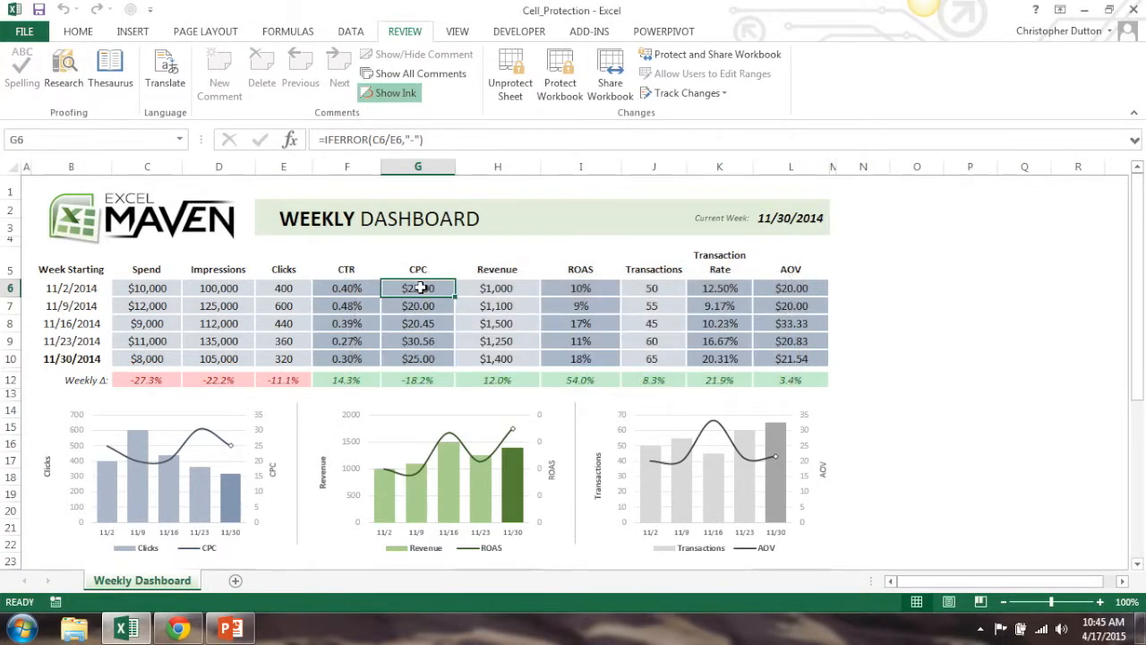
{"action": "double_click", "coordinate": [420, 287]}
{"action": "left_click", "coordinate": [575, 358]}
Unlock the Data Inputs range for editing from the 11/2/2014 Clicks cell by entering the range password
{"action": "left_click", "coordinate": [284, 288]}
{"action": "double_click", "coordinate": [284, 287]}
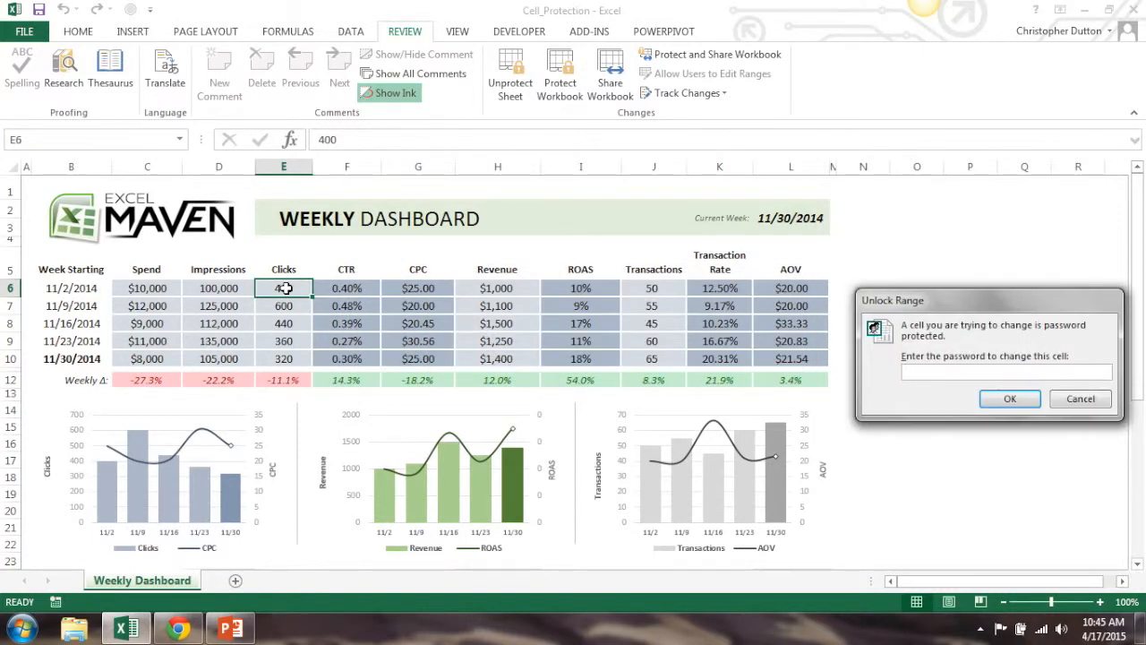
{"action": "type", "text": "••••"}
{"action": "left_click", "coordinate": [1010, 398]}
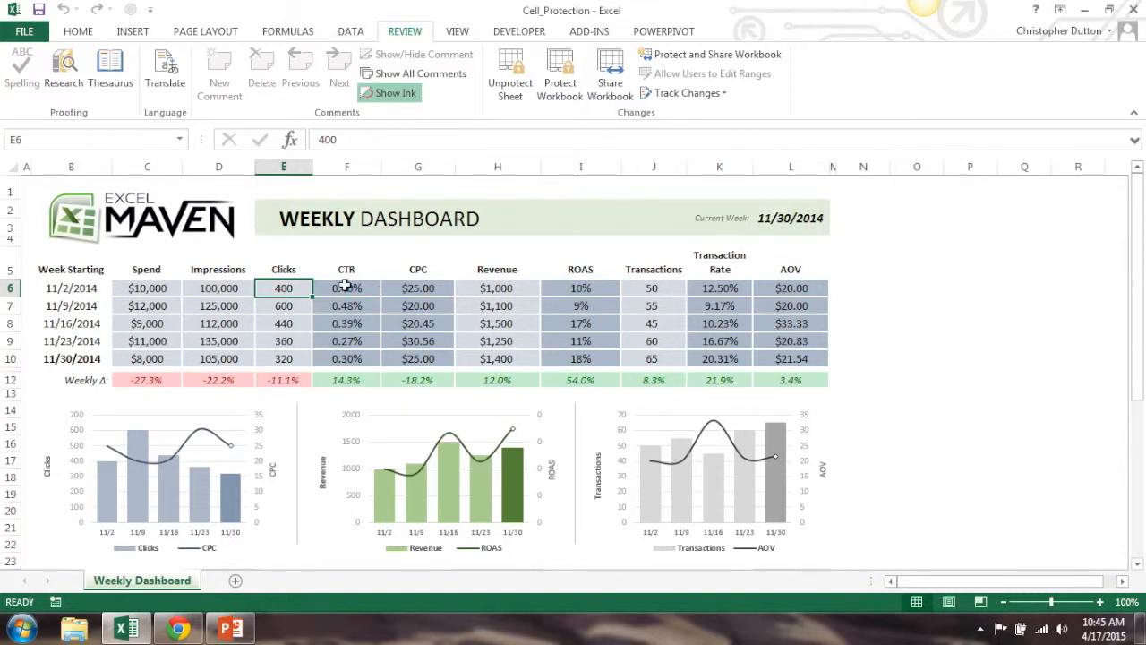
Set the 11/2/2014 Clicks to 200 and the Impressions to 80000
{"action": "type", "text": "200"}
{"action": "key", "text": "Return"}
{"action": "key", "text": "Up"}
{"action": "key", "text": "Left"}
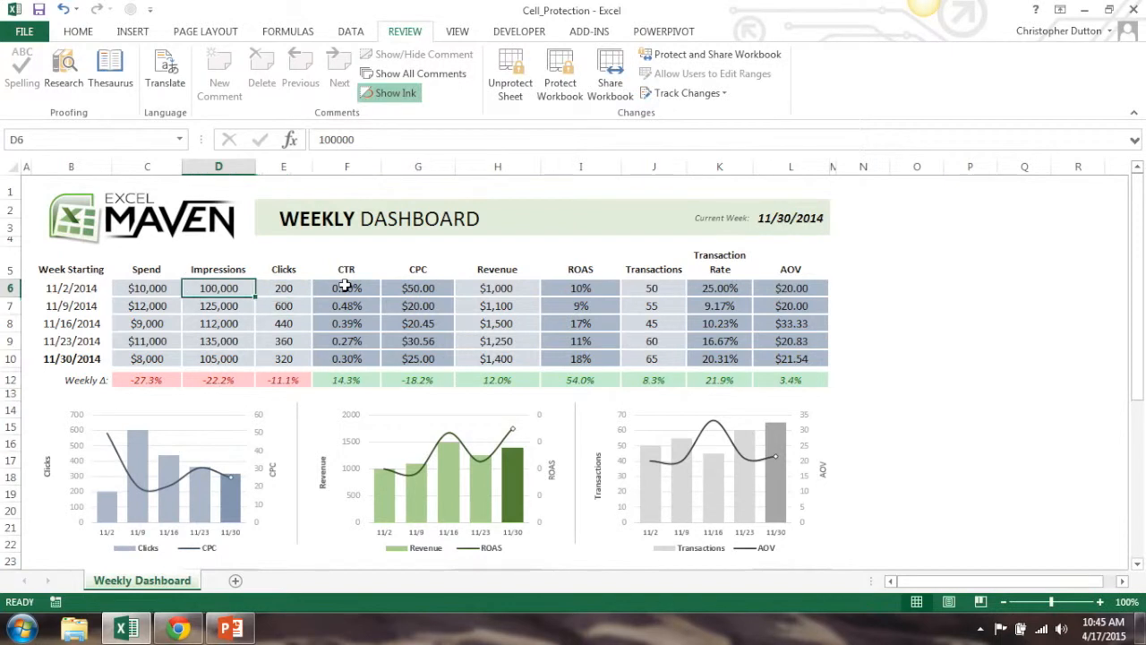
{"action": "type", "text": "80000"}
{"action": "key", "text": "Return"}
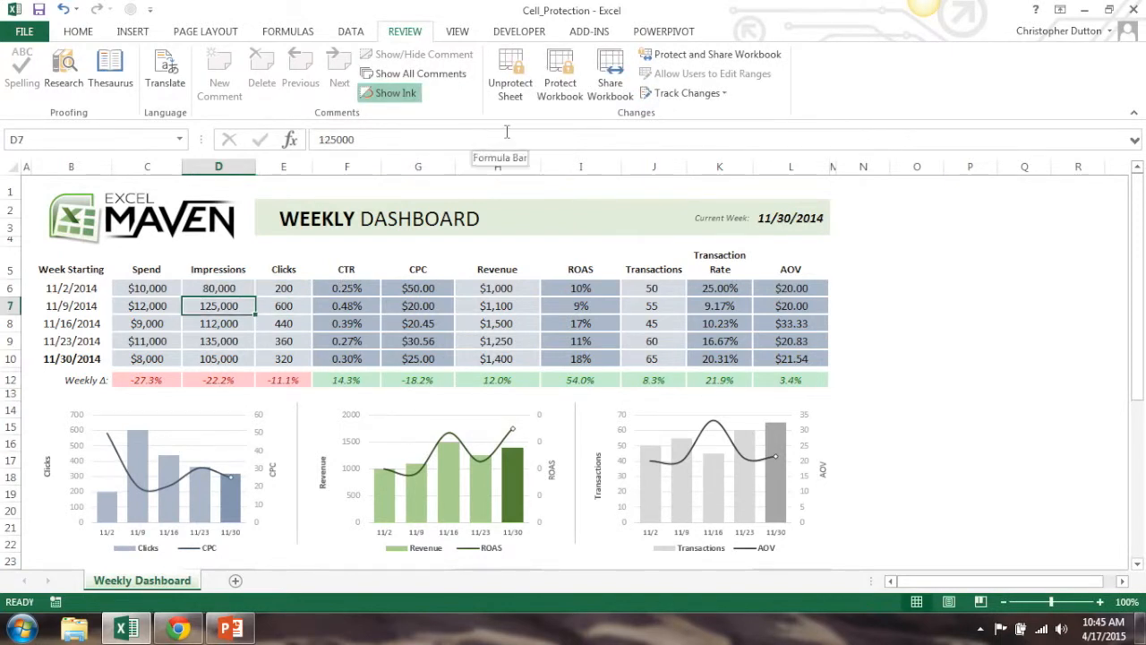
Unprotect the sheet and delete the Data Inputs range from the user-editable ranges
{"action": "left_click", "coordinate": [511, 77]}
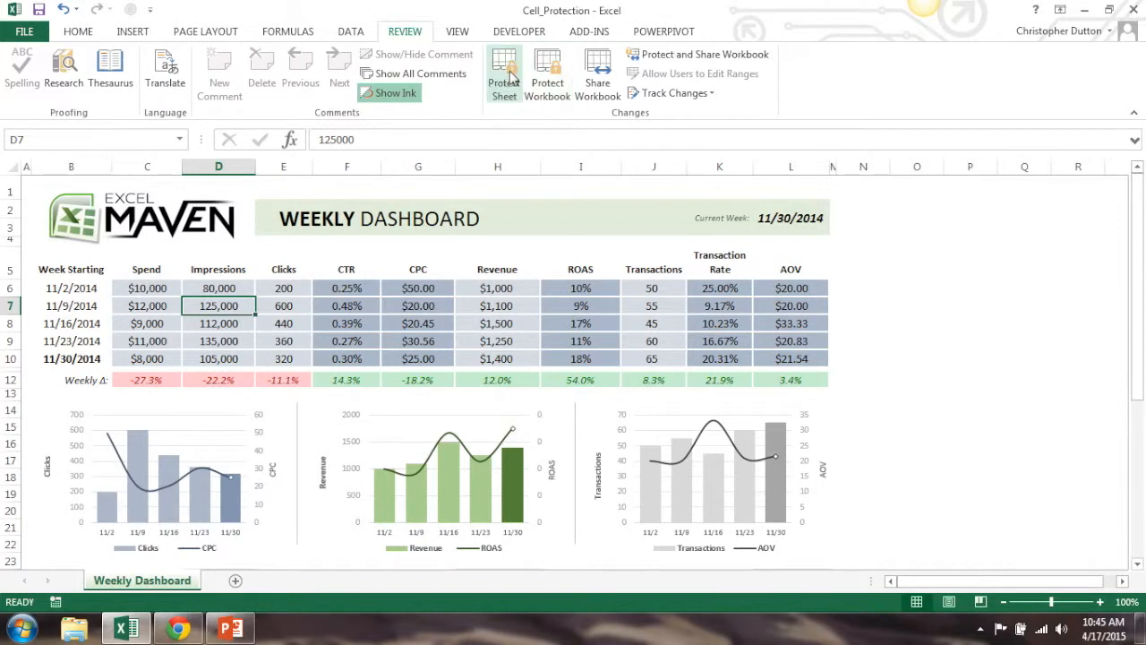
{"action": "left_click", "coordinate": [695, 75]}
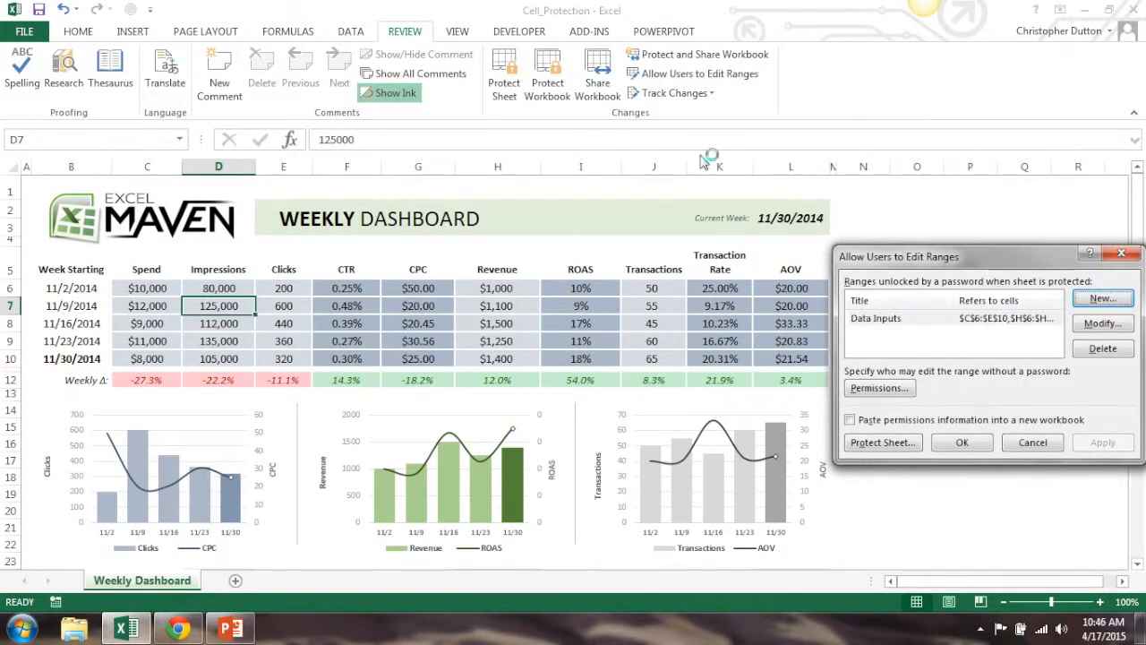
{"action": "left_click", "coordinate": [958, 322]}
{"action": "left_click", "coordinate": [1103, 348]}
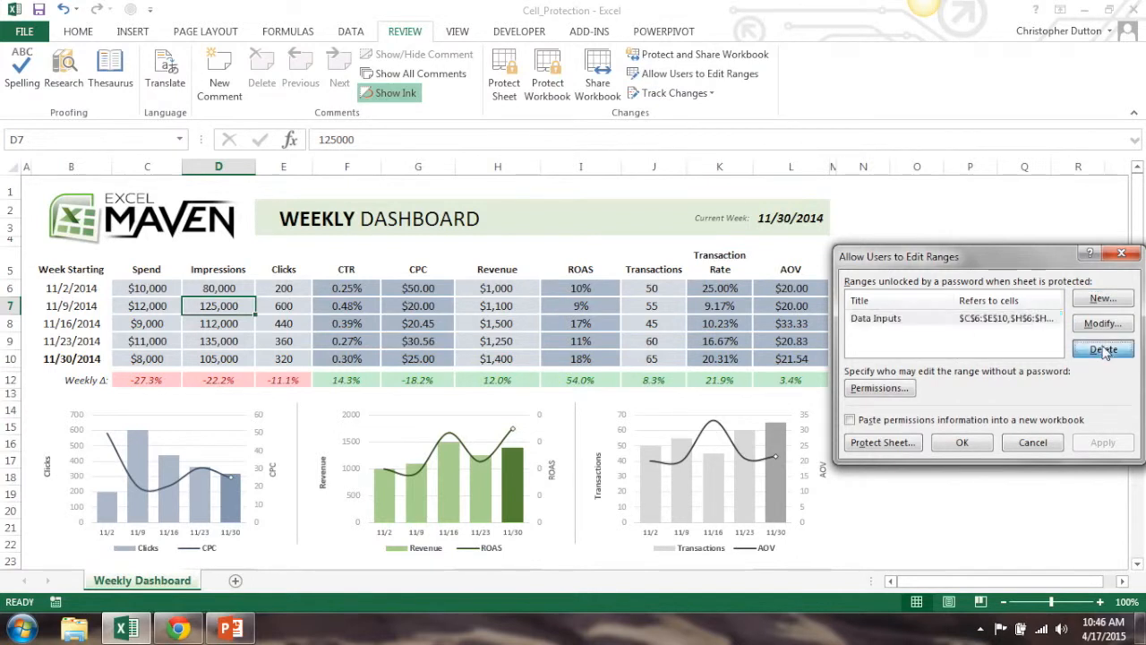
{"action": "left_click", "coordinate": [1118, 446]}
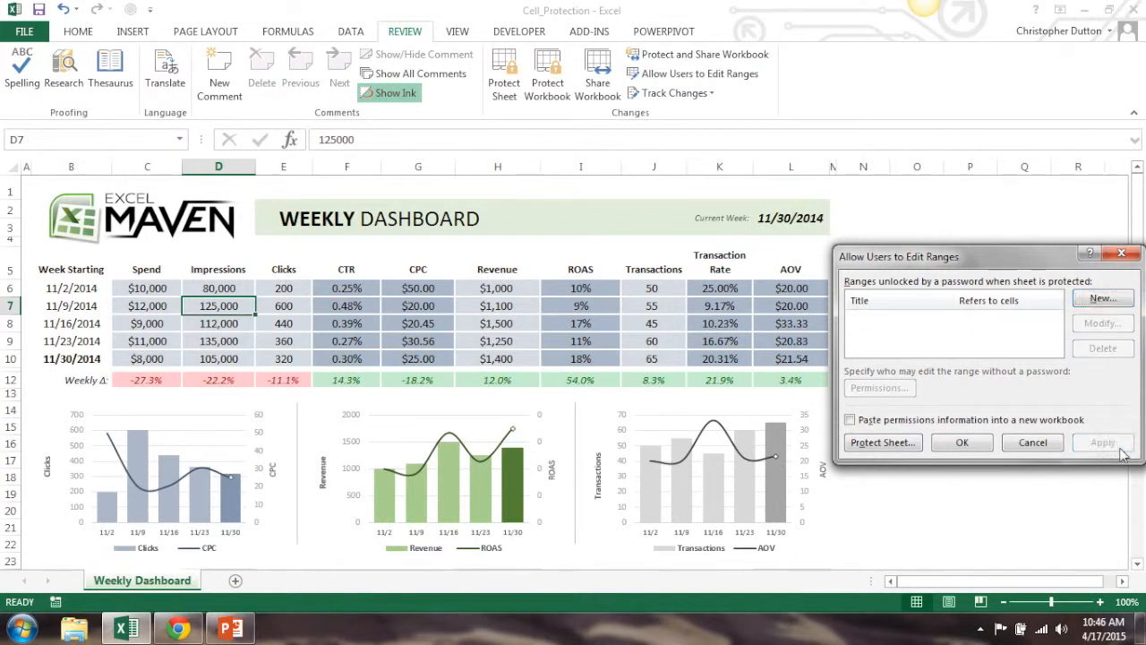
{"action": "left_click", "coordinate": [963, 442]}
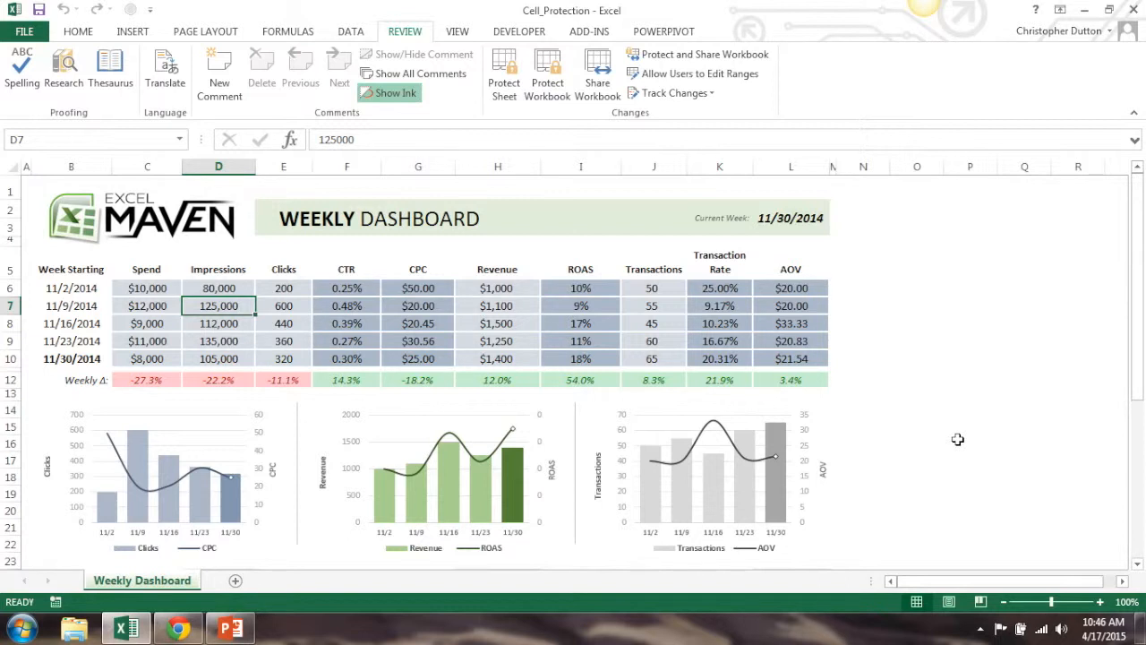
Turn off the Locked protection setting for the input cells C6:E10, H6:H10 and J6:J10
{"action": "left_click_drag", "start_coordinate": [125, 288], "coordinate": [302, 356]}
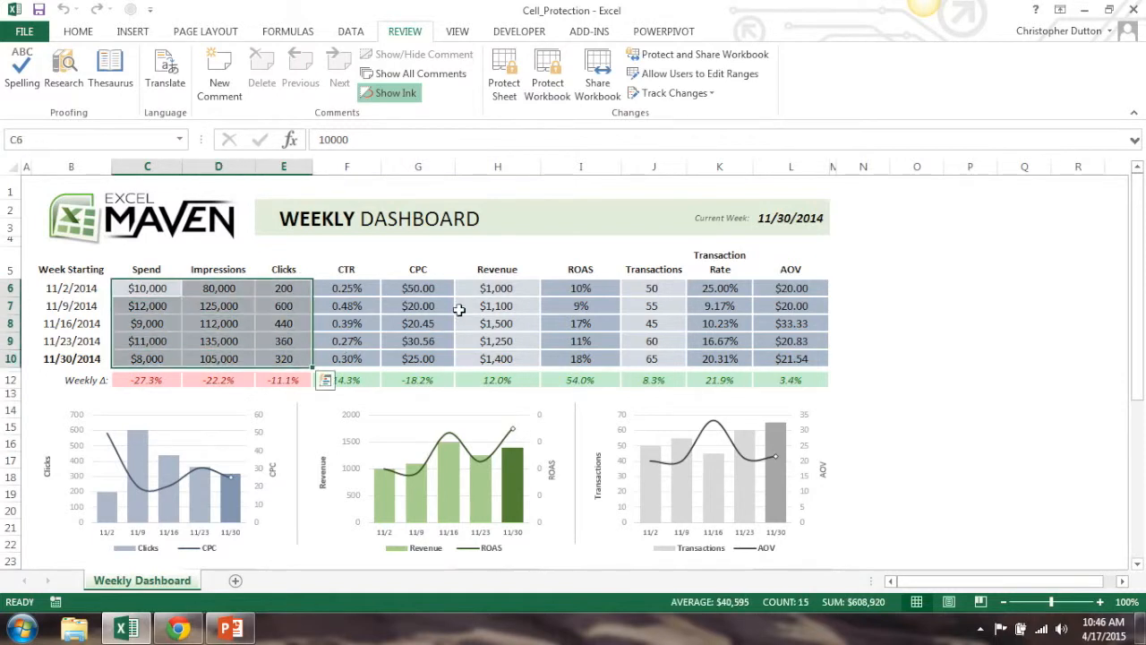
{"action": "left_click_drag", "start_coordinate": [481, 290], "coordinate": [484, 358], "text": "ctrl"}
{"action": "left_click_drag", "start_coordinate": [652, 288], "coordinate": [658, 357], "text": "ctrl"}
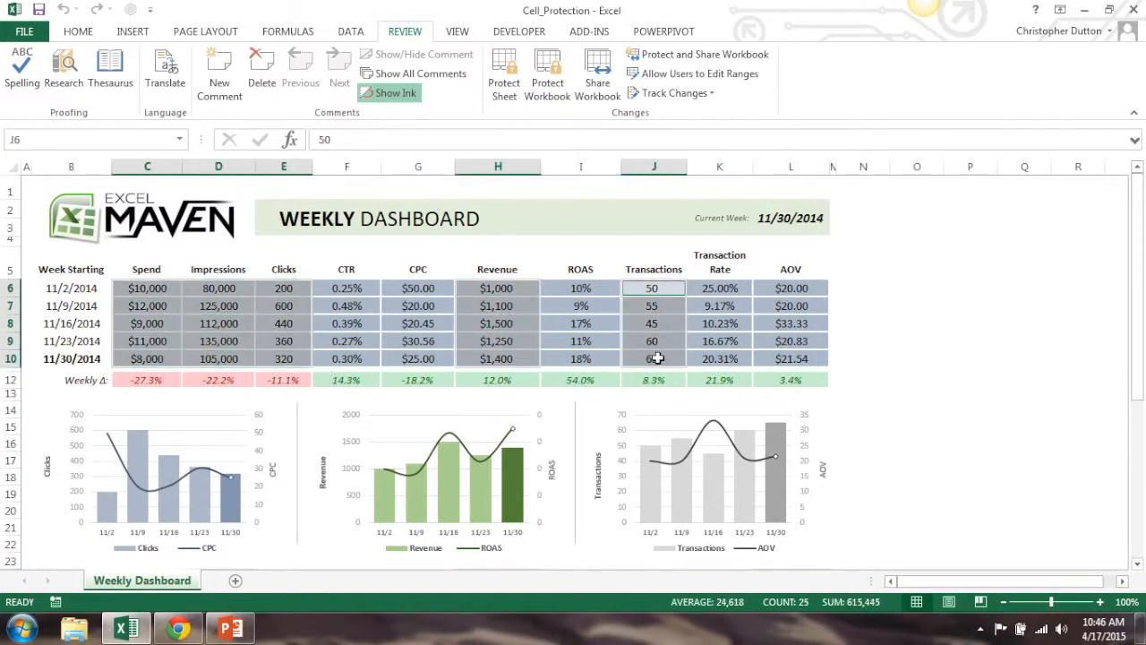
{"action": "right_click", "coordinate": [674, 354]}
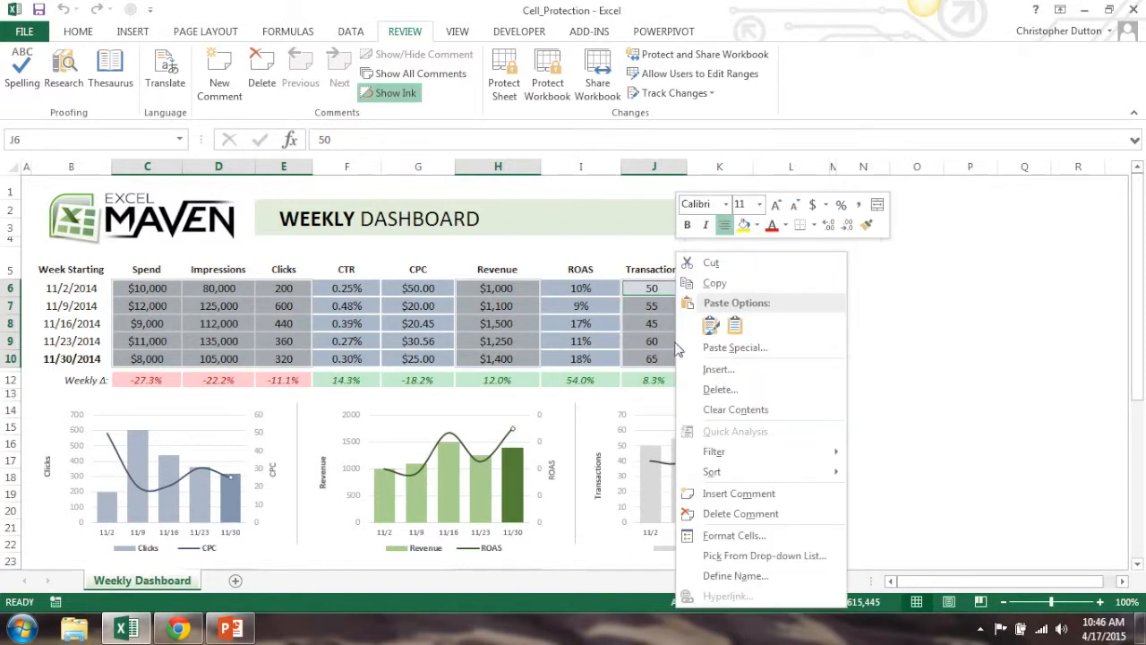
{"action": "left_click", "coordinate": [746, 534]}
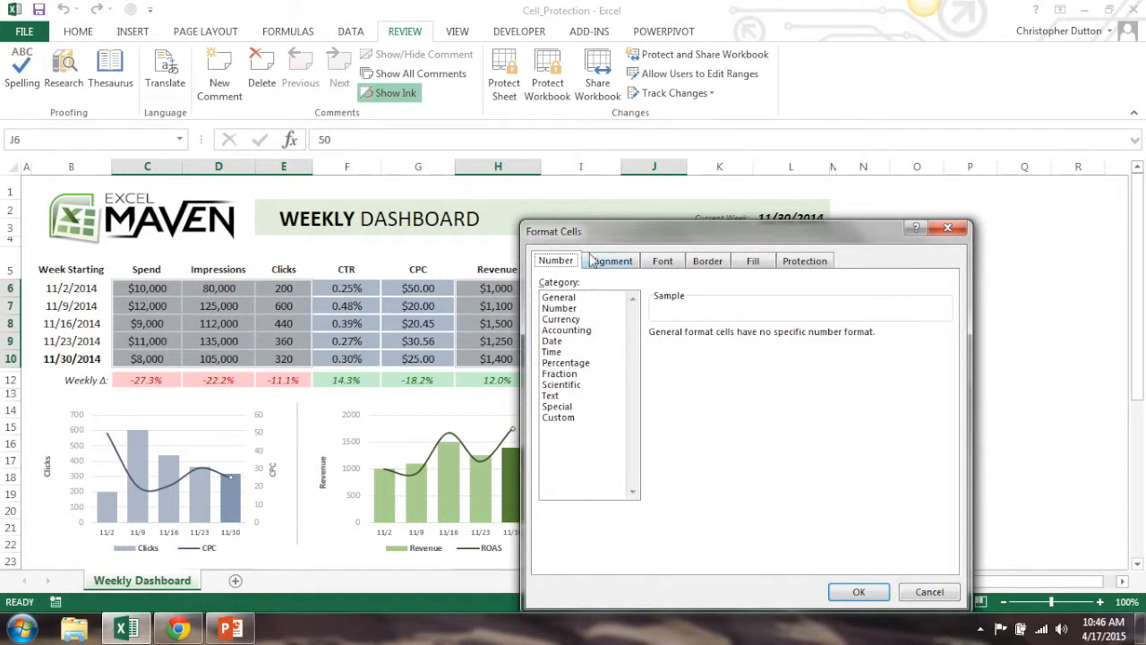
{"action": "left_click", "coordinate": [809, 262]}
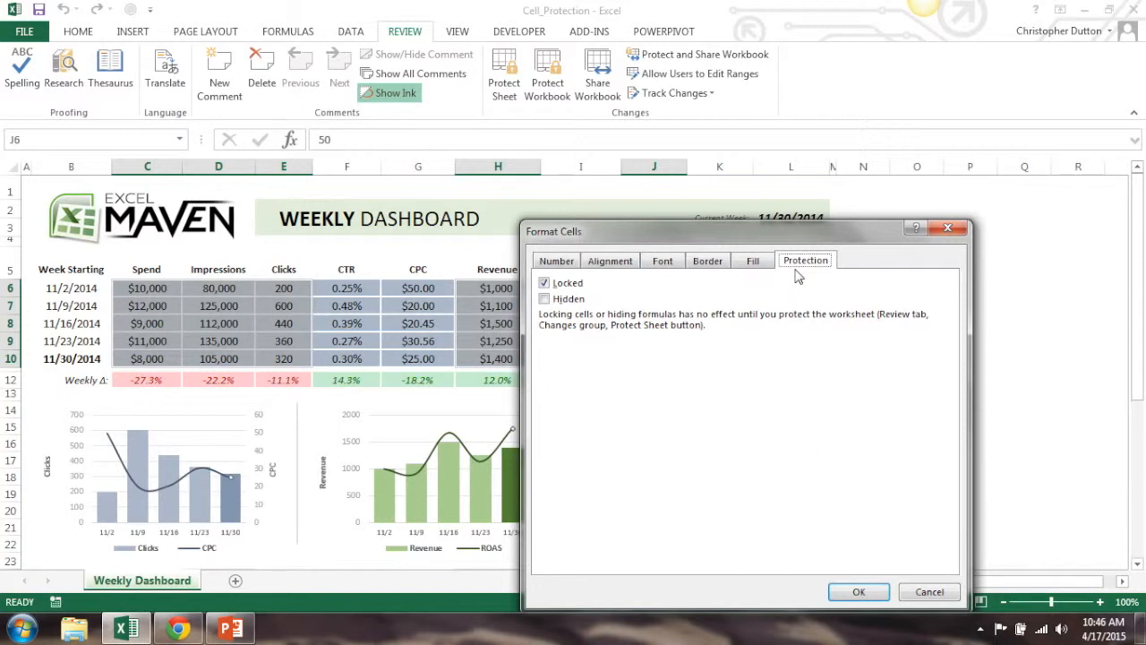
{"action": "left_click", "coordinate": [543, 283]}
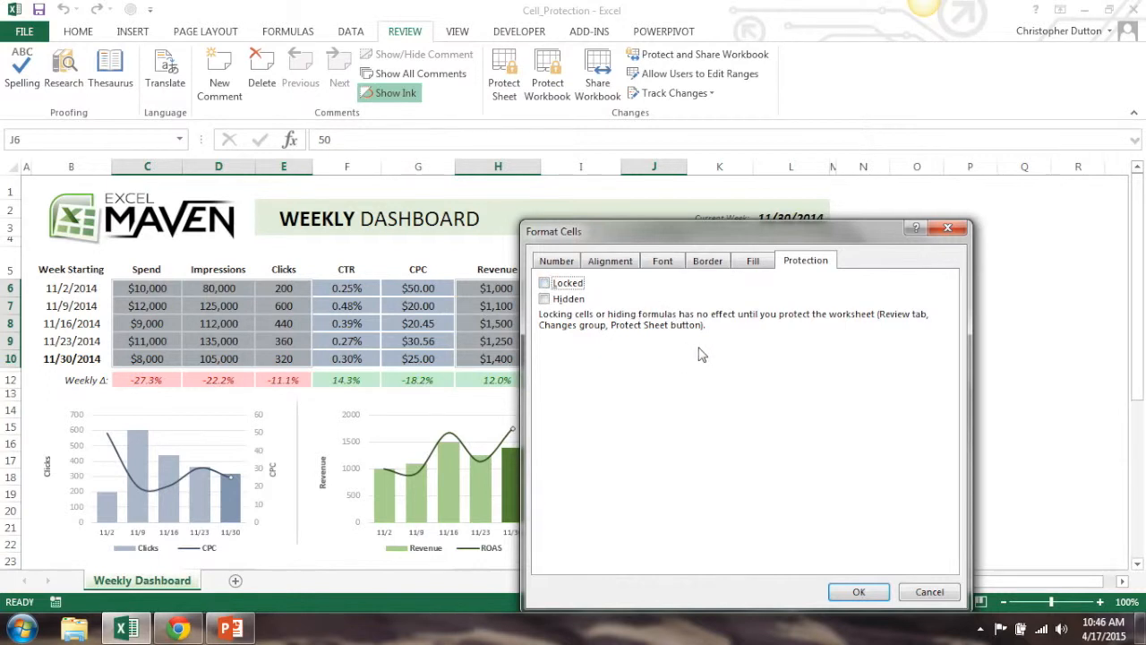
{"action": "left_click", "coordinate": [848, 589]}
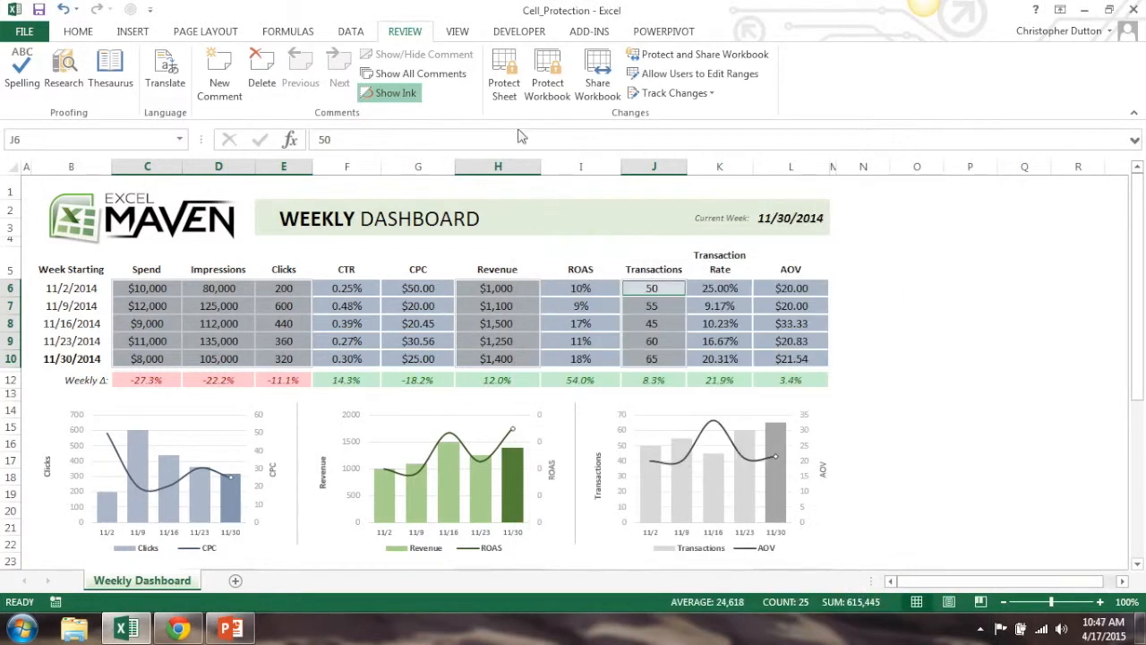
Protect the sheet again with the default permissions and try to edit the CPC formula in G6
{"action": "left_click", "coordinate": [900, 286]}
{"action": "left_click", "coordinate": [505, 81]}
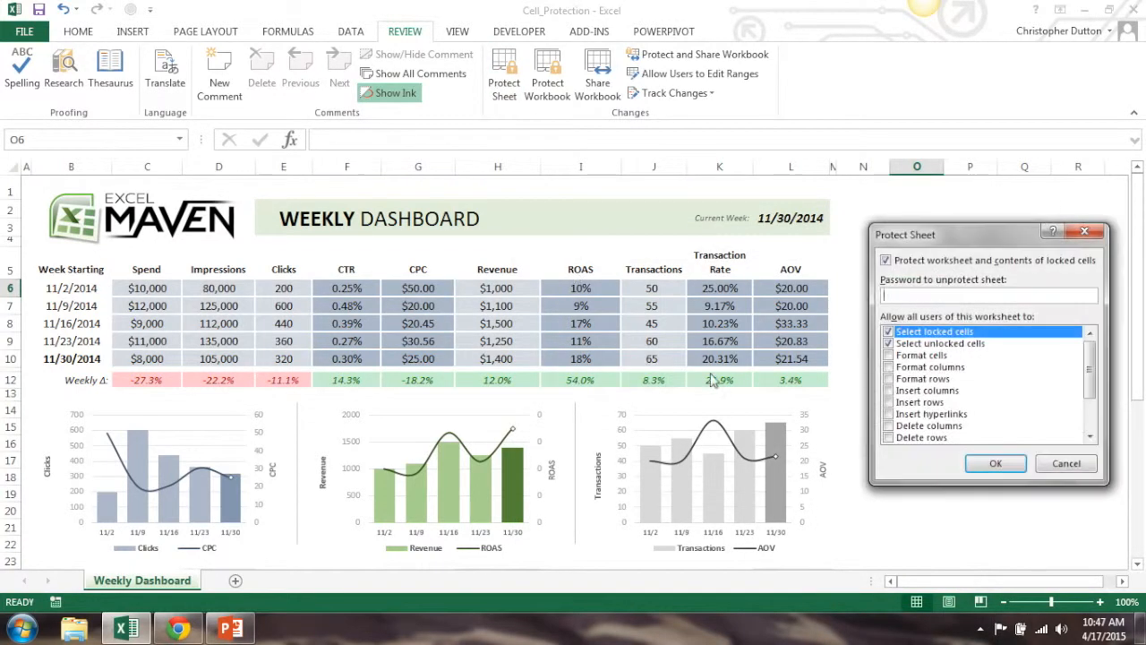
{"action": "left_click", "coordinate": [992, 463]}
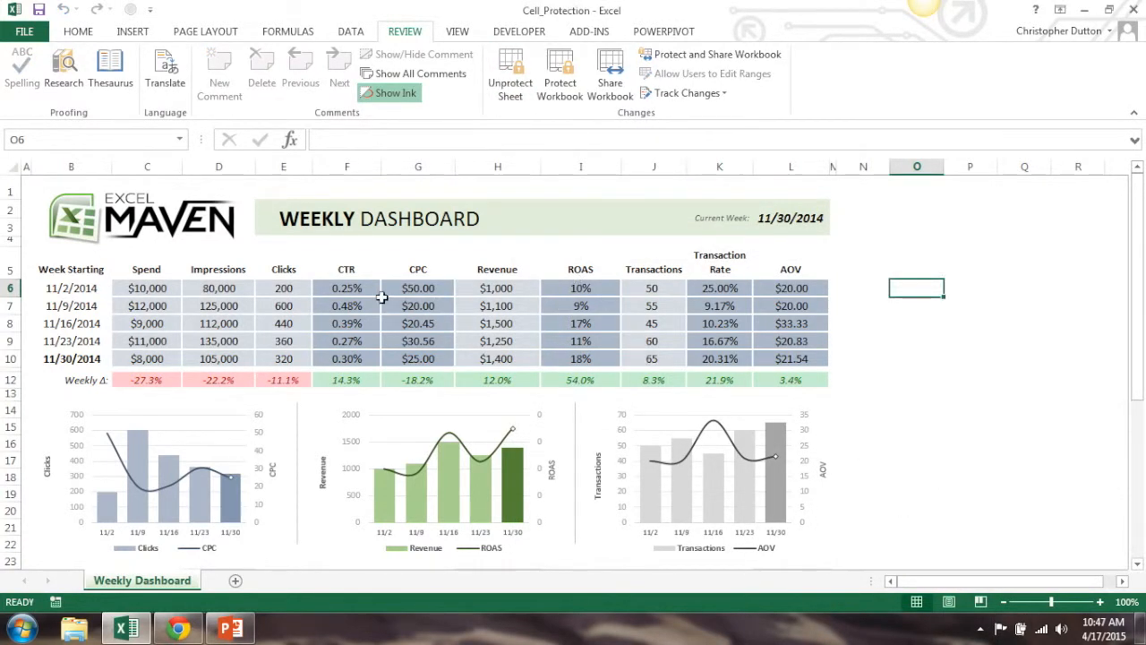
{"action": "left_click", "coordinate": [421, 289]}
{"action": "double_click", "coordinate": [437, 295]}
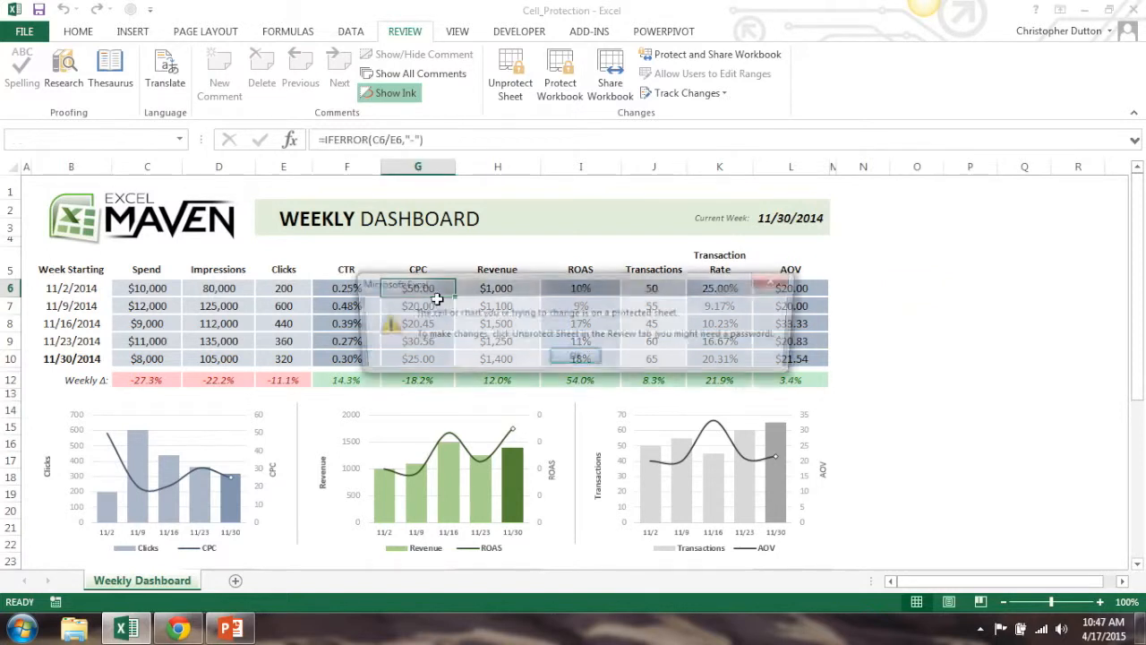
{"action": "key", "text": "Return"}
Set the 11/2/2014 Clicks to 100 and the 11/16/2014 Impressions to 10000
{"action": "left_click", "coordinate": [293, 292]}
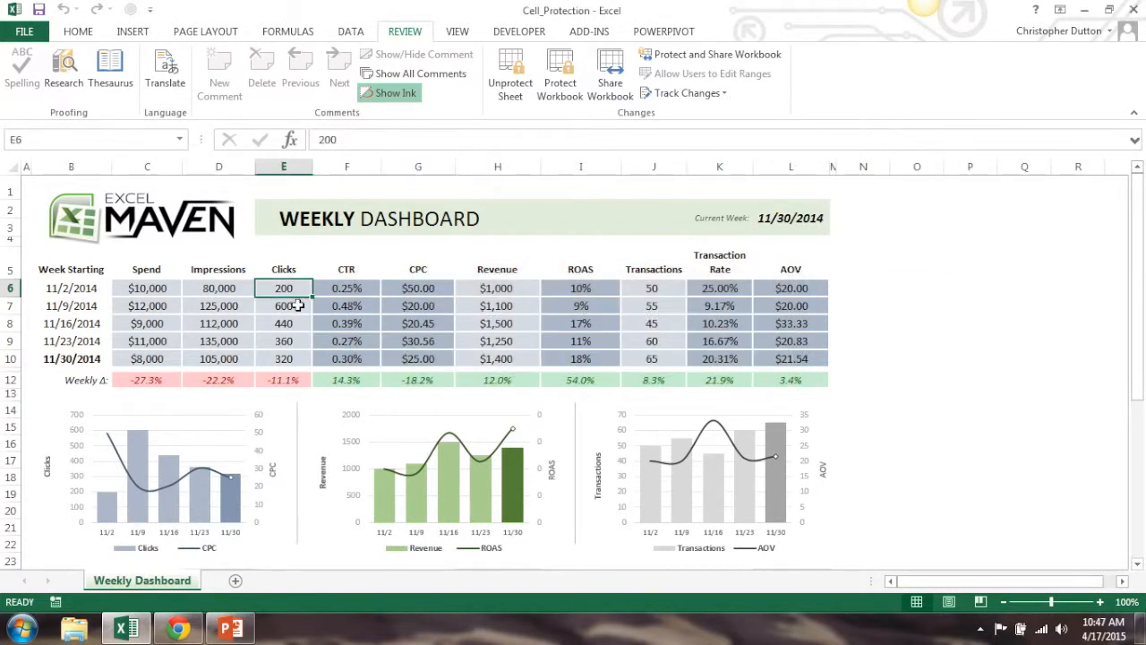
{"action": "type", "text": "100"}
{"action": "key", "text": "Return"}
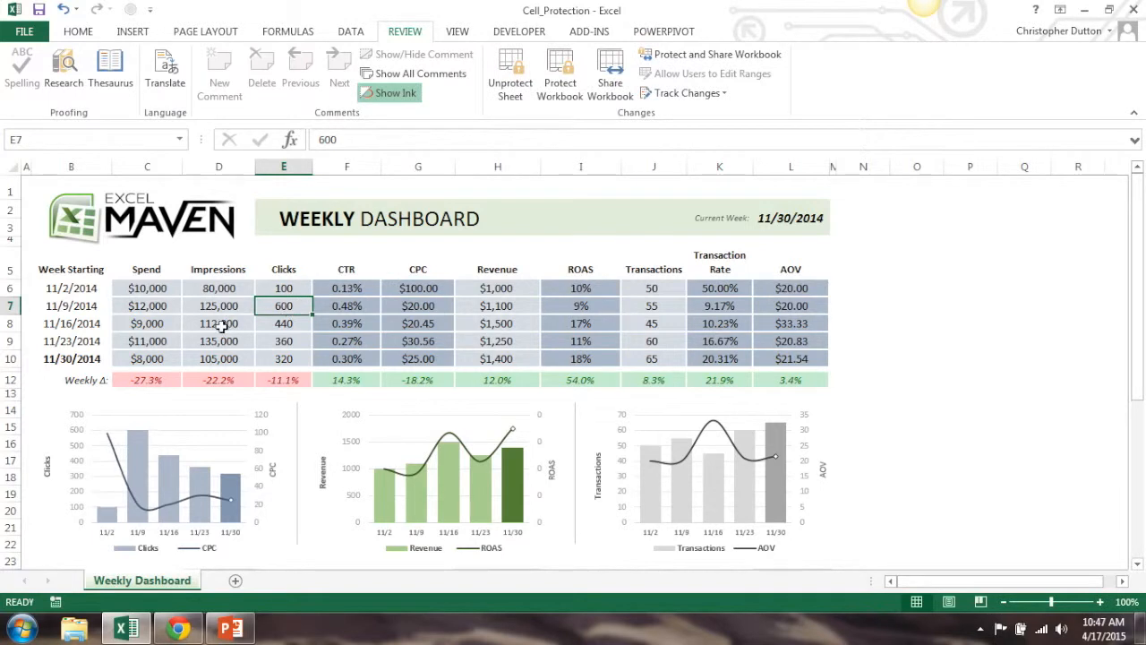
{"action": "left_click", "coordinate": [221, 327]}
{"action": "type", "text": "10000"}
{"action": "key", "text": "Return"}
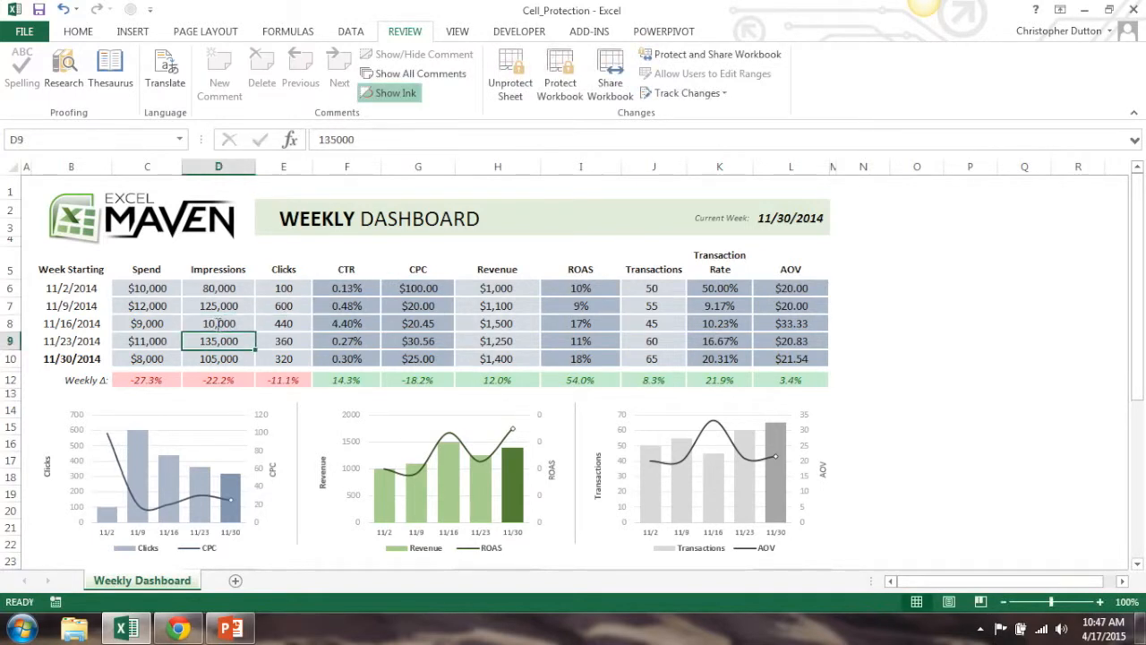
{"action": "left_click", "coordinate": [947, 348]}
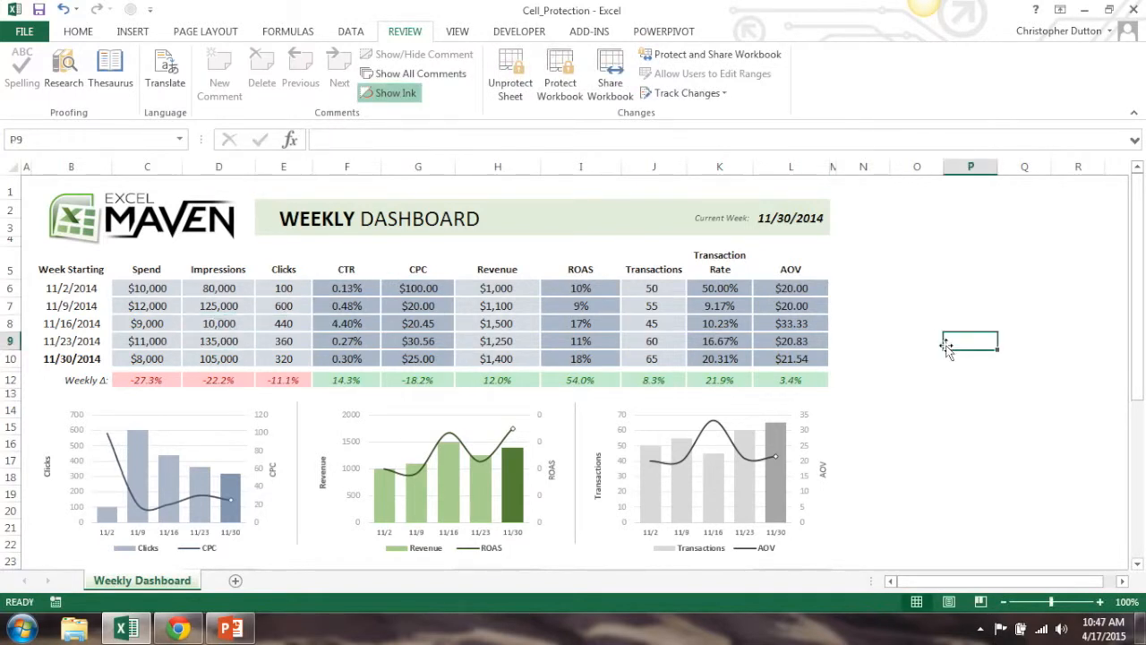